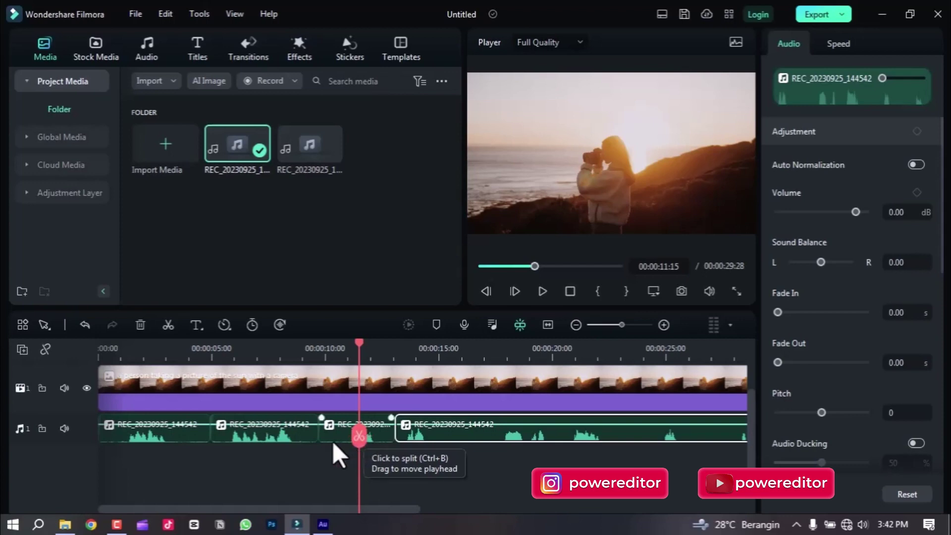
Delete all the split recording clips from the audio track
{"action": "scroll", "coordinate": [307, 461], "scroll_direction": "down", "scroll_amount": 5}
{"action": "left_click", "coordinate": [301, 469]}
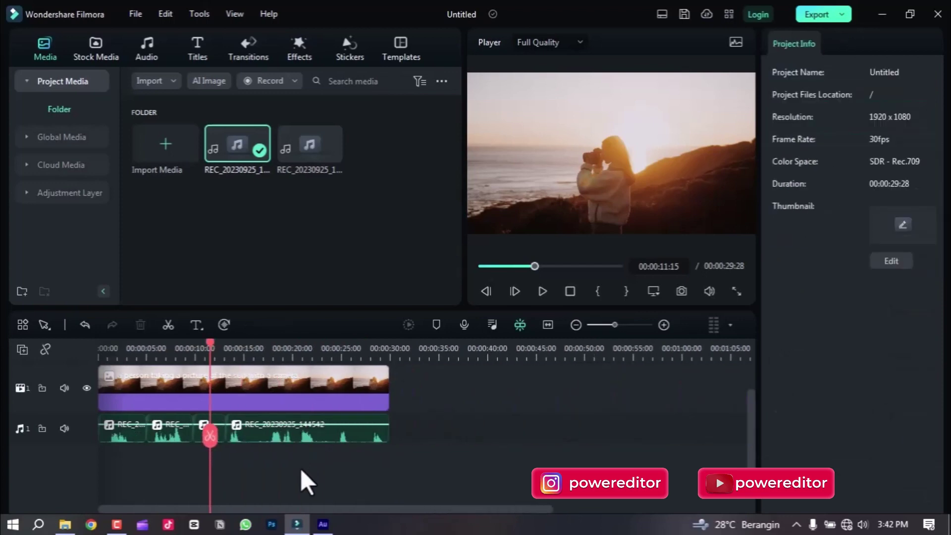
{"action": "left_click_drag", "start_coordinate": [344, 469], "coordinate": [115, 435]}
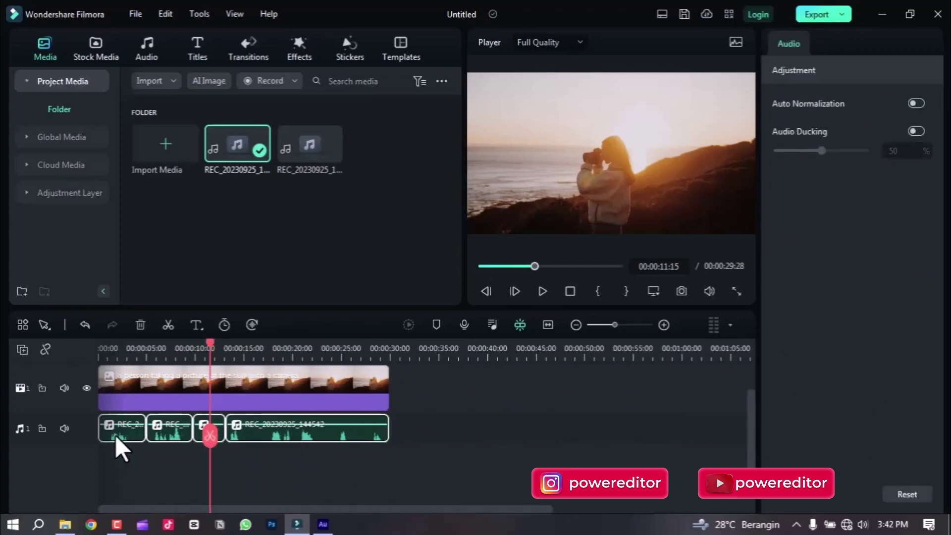
{"action": "key", "text": "Delete"}
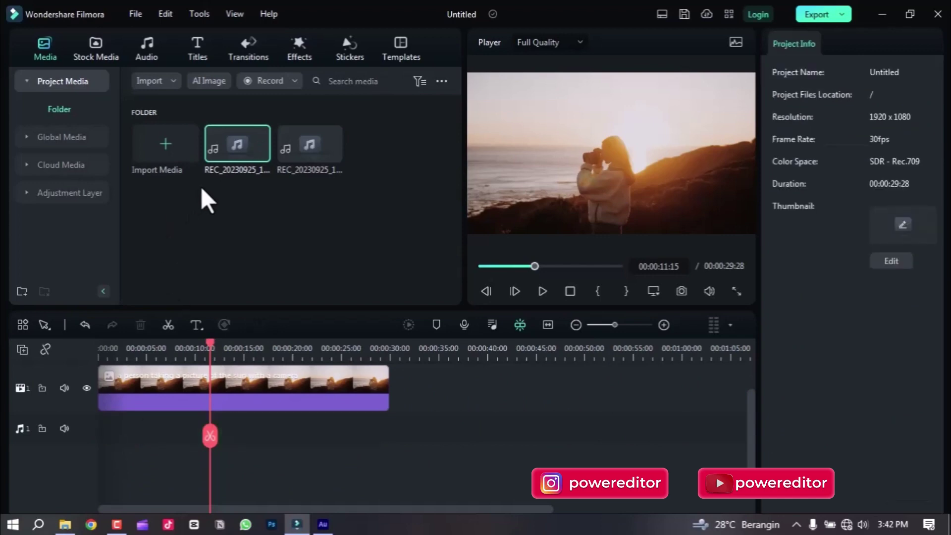
Preview the first recording in the project media and place it at the start of the audio track
{"action": "double_click", "coordinate": [241, 144]}
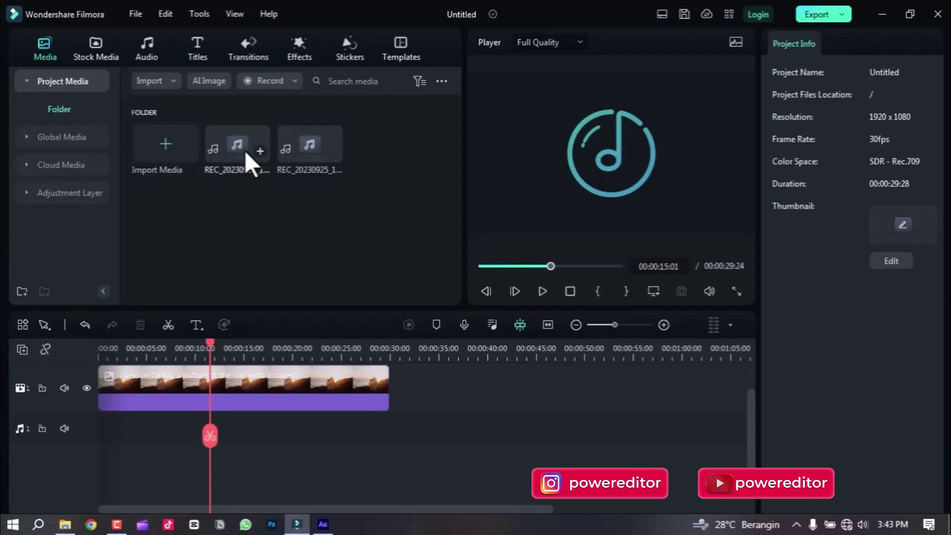
{"action": "left_click_drag", "start_coordinate": [248, 157], "coordinate": [144, 425]}
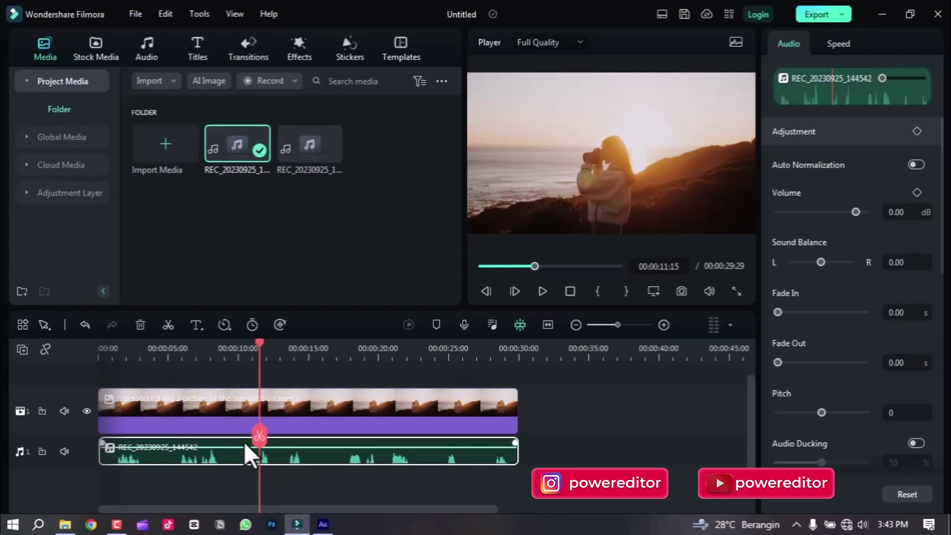
Play the recording on the timeline from about 00:00:01:27 to check the pauses between the spoken parts
{"action": "left_click_drag", "start_coordinate": [252, 434], "coordinate": [128, 454]}
{"action": "scroll", "coordinate": [187, 441], "scroll_direction": "up", "scroll_amount": 3}
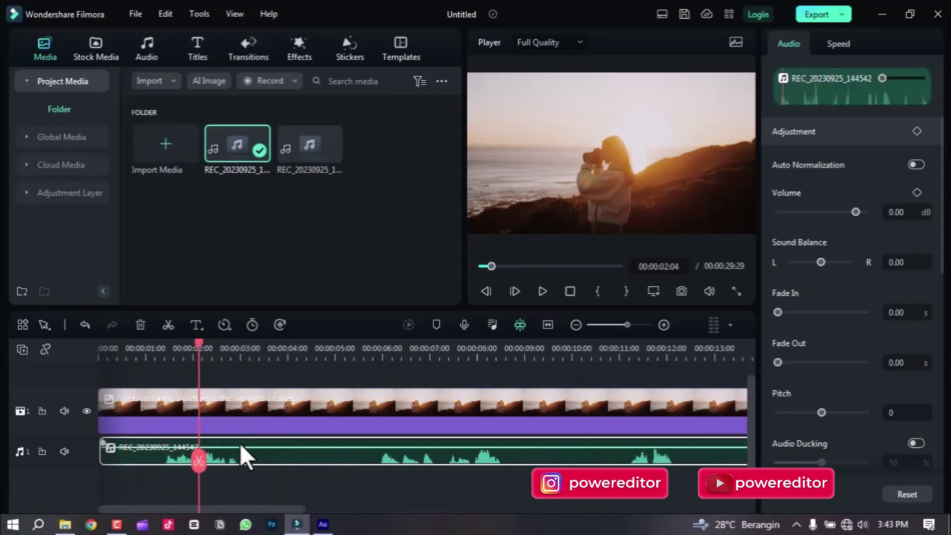
{"action": "left_click_drag", "start_coordinate": [198, 461], "coordinate": [188, 479]}
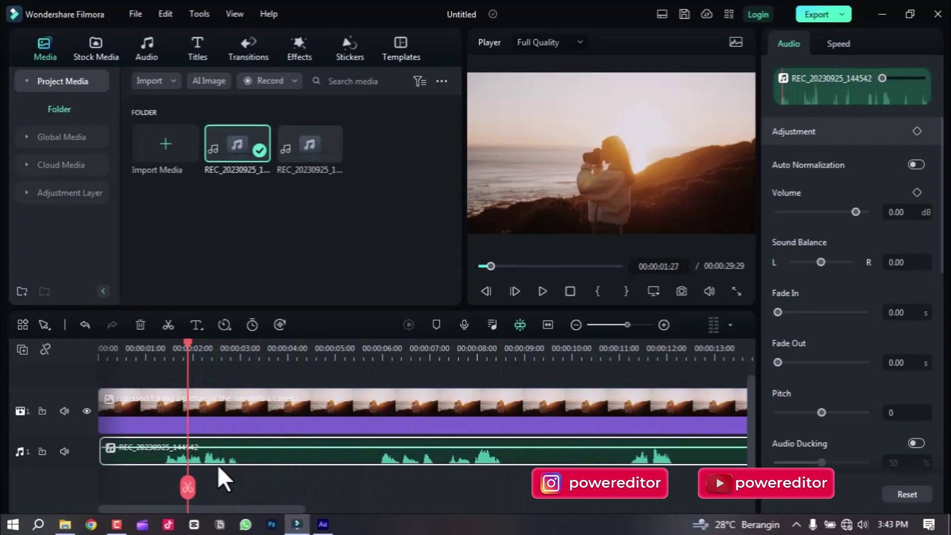
{"action": "key", "text": "space"}
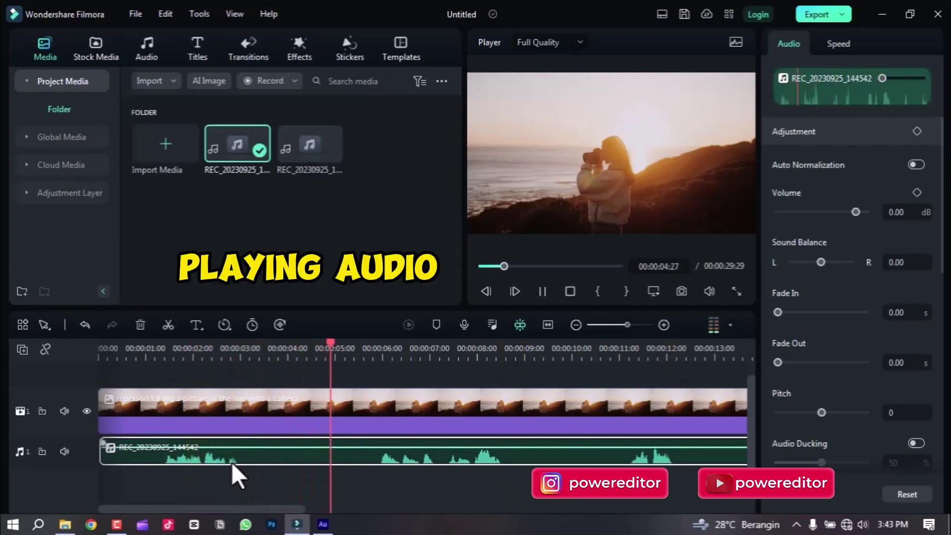
{"action": "key", "text": "space"}
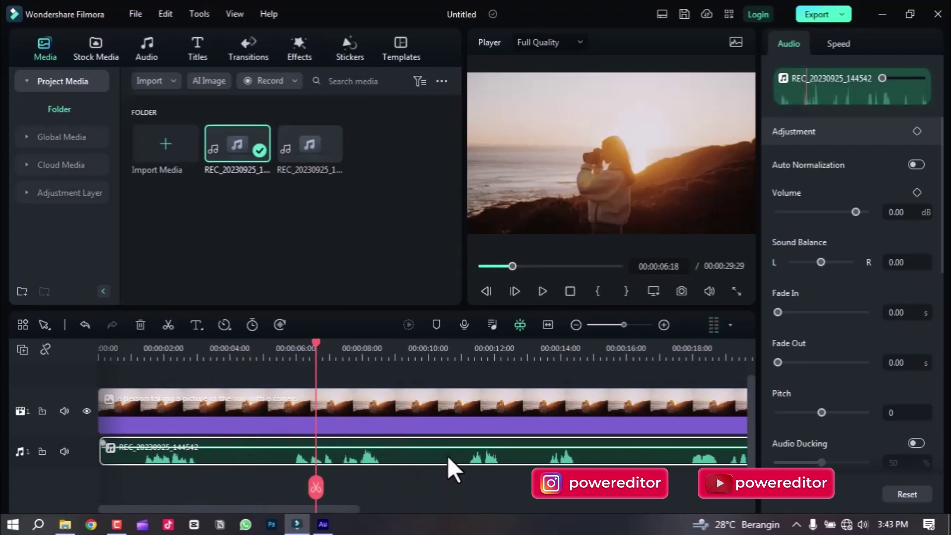
Delete the uncut recording from the audio track
{"action": "scroll", "coordinate": [447, 455], "scroll_direction": "down", "scroll_amount": 3}
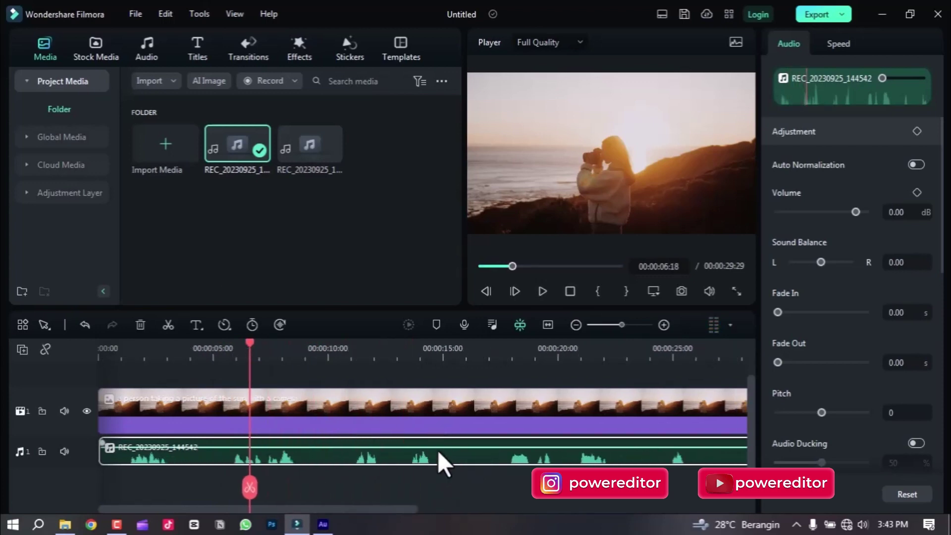
{"action": "scroll", "coordinate": [322, 464], "scroll_direction": "down", "scroll_amount": 2}
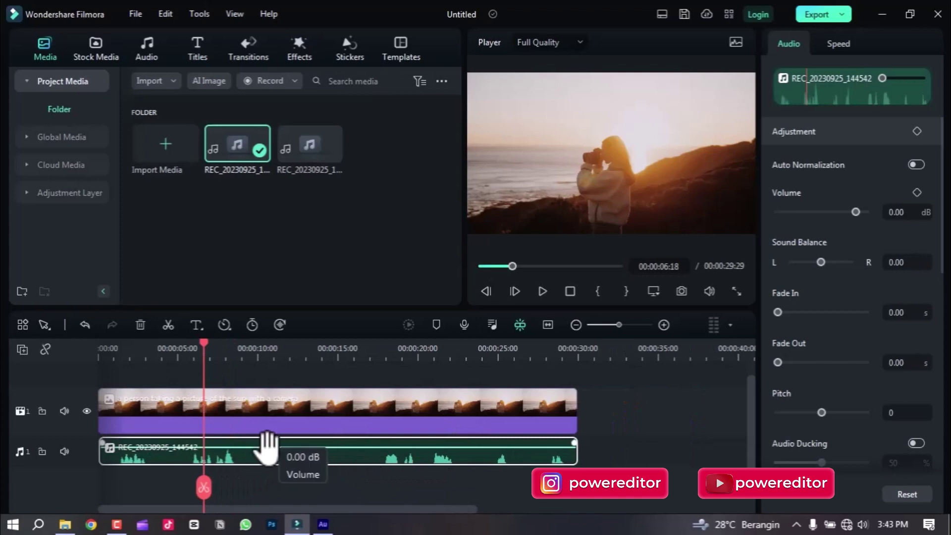
{"action": "key", "text": "Delete"}
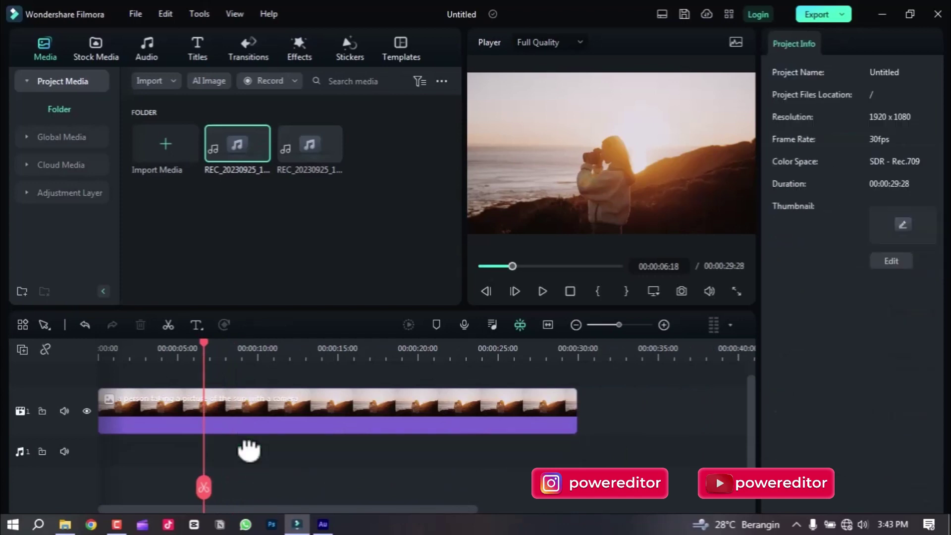
Preview the first recording in the project media and open Silence Detection for it
{"action": "double_click", "coordinate": [244, 143]}
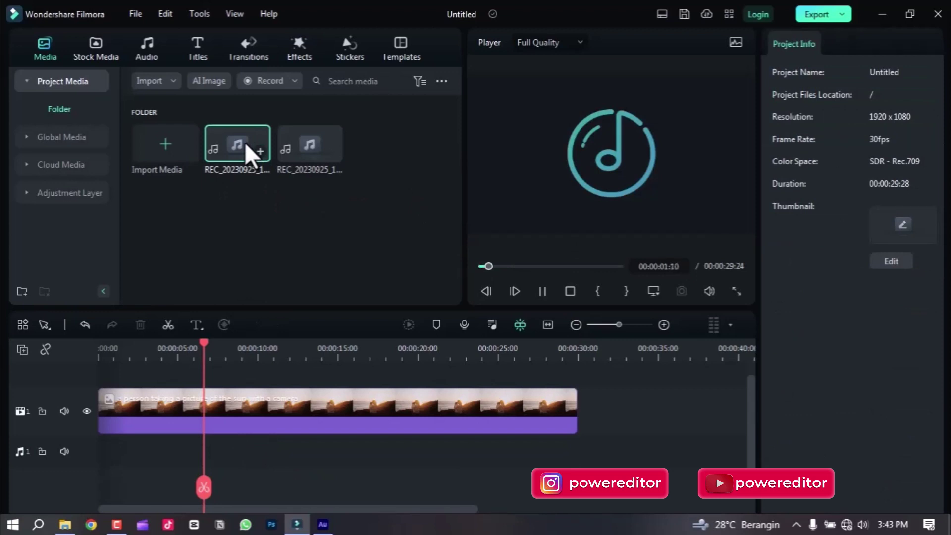
{"action": "key", "text": "space"}
{"action": "right_click", "coordinate": [230, 143]}
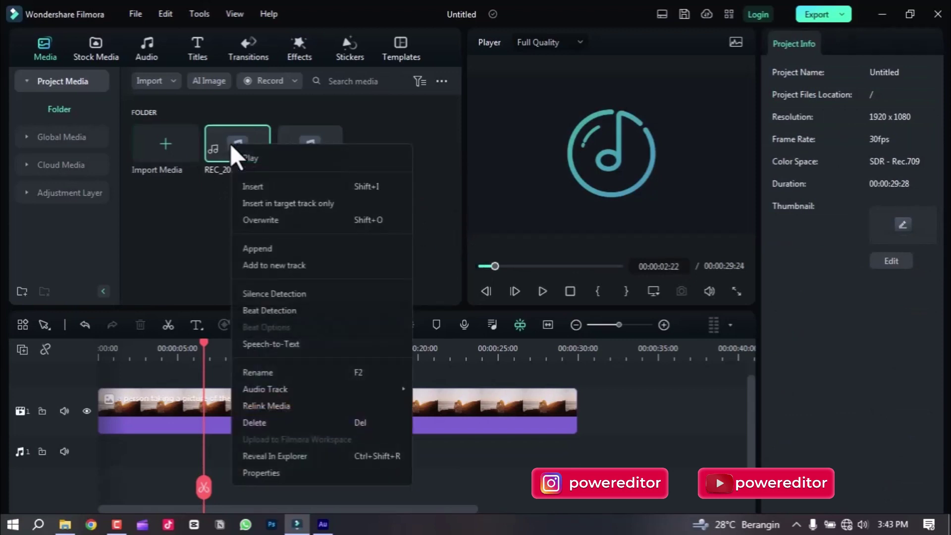
{"action": "left_click", "coordinate": [261, 294]}
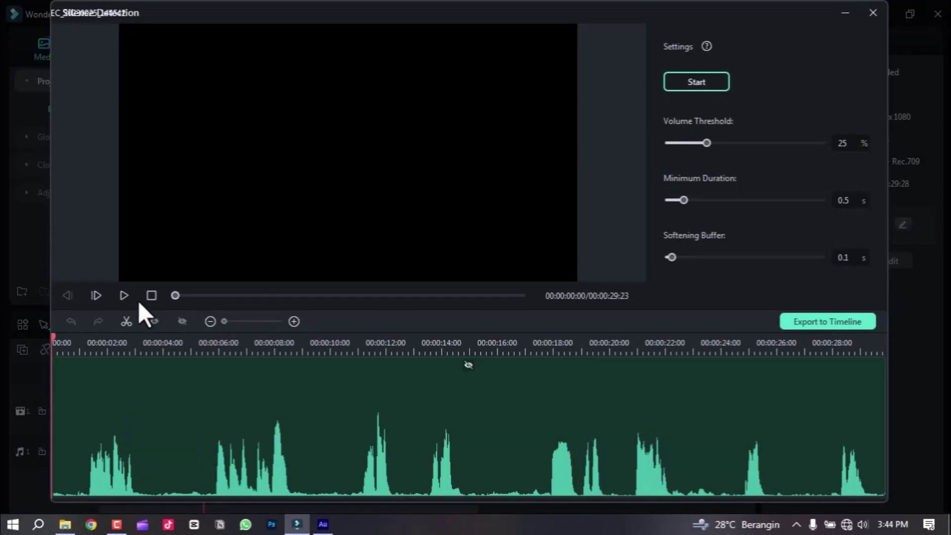
Set the Volume Threshold to 20% and run the silence detection on the recording
{"action": "left_click_drag", "start_coordinate": [51, 335], "coordinate": [75, 428]}
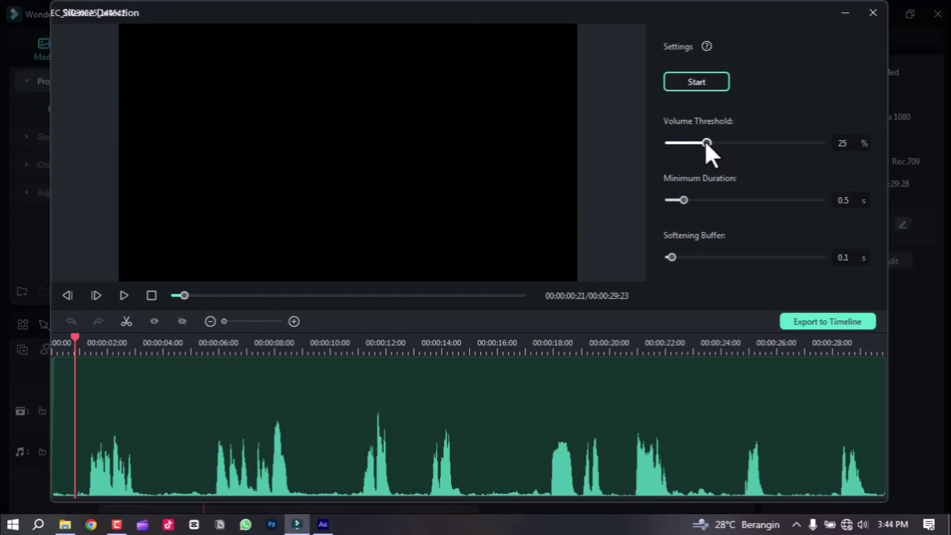
{"action": "left_click_drag", "start_coordinate": [706, 142], "coordinate": [700, 142]}
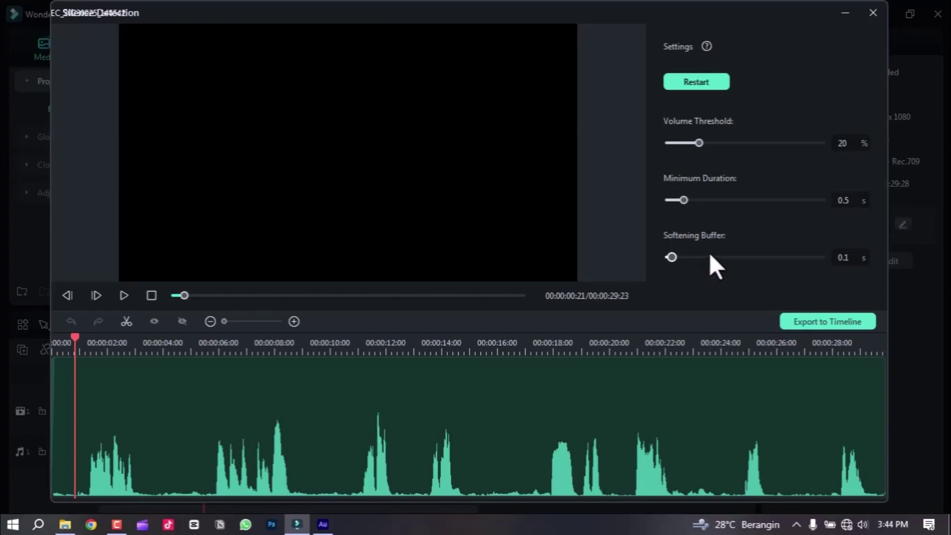
{"action": "left_click", "coordinate": [694, 83]}
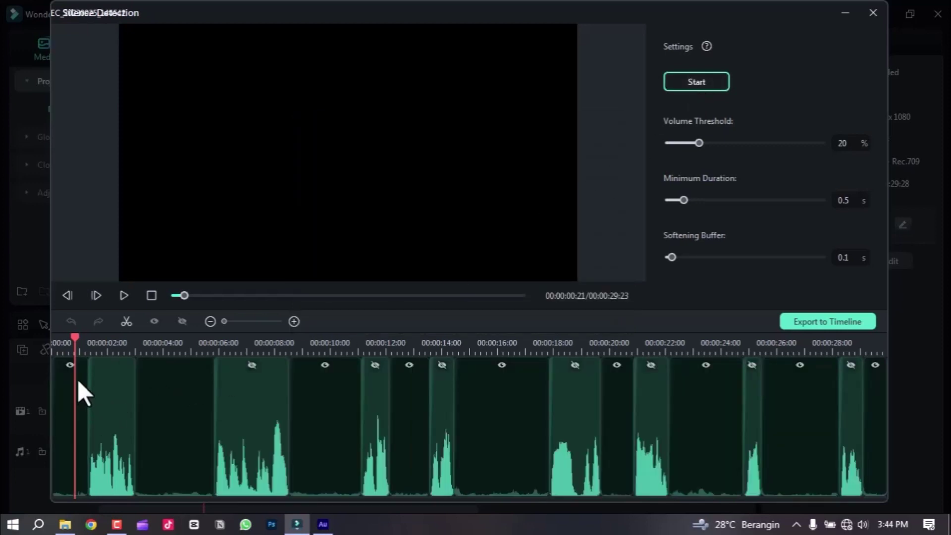
Extend the end of the second detected speech segment slightly past its last waveform peak
{"action": "left_click_drag", "start_coordinate": [76, 335], "coordinate": [453, 365]}
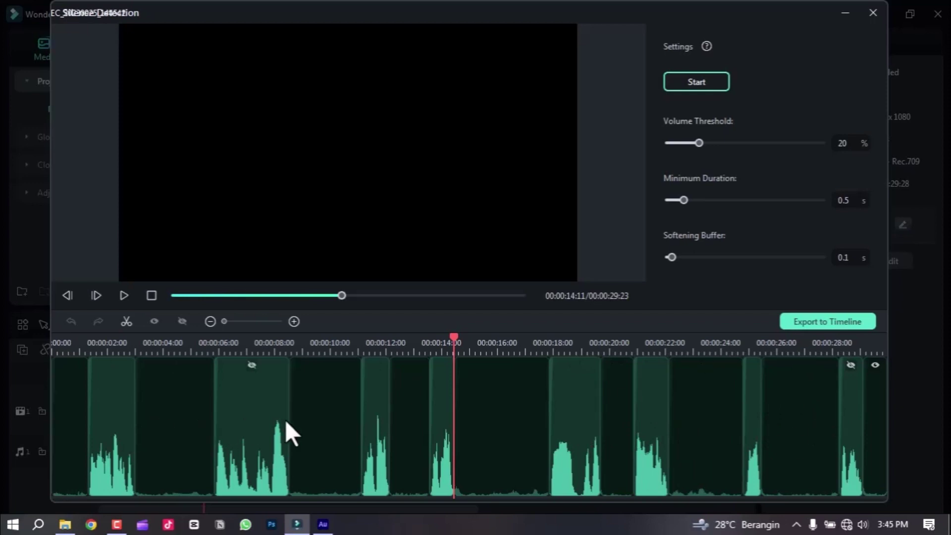
{"action": "left_click", "coordinate": [285, 388]}
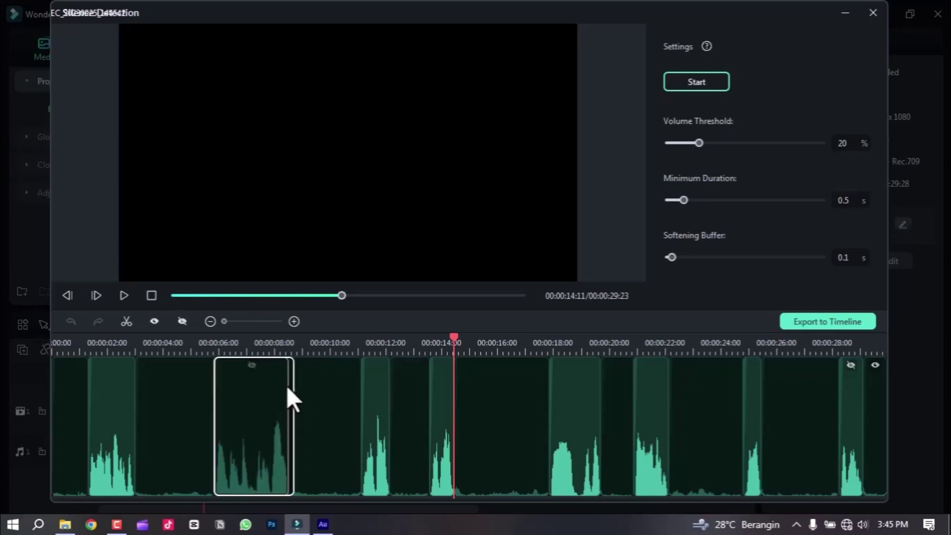
{"action": "left_click", "coordinate": [287, 385]}
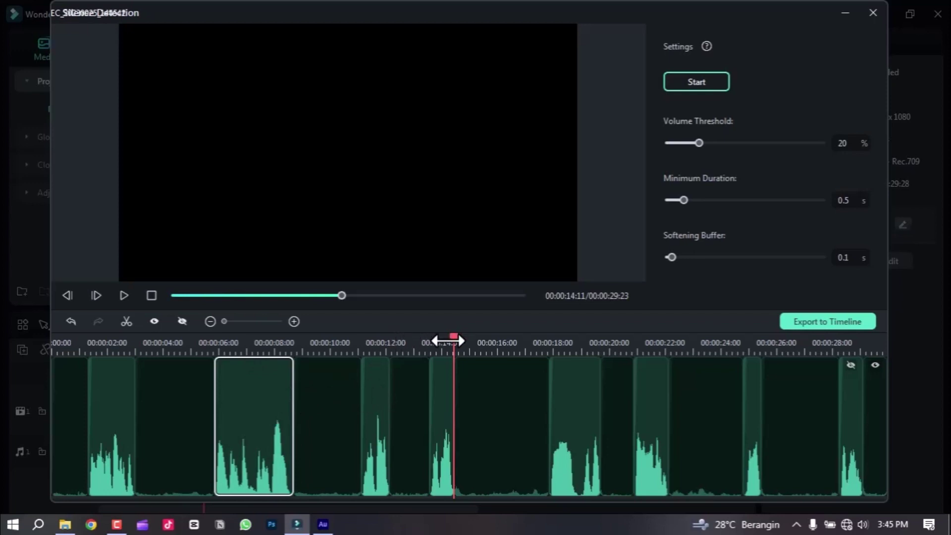
Play the detected speech segments from near the start and export the silence-free result to the timeline
{"action": "left_click_drag", "start_coordinate": [452, 339], "coordinate": [77, 370]}
{"action": "key", "text": "space"}
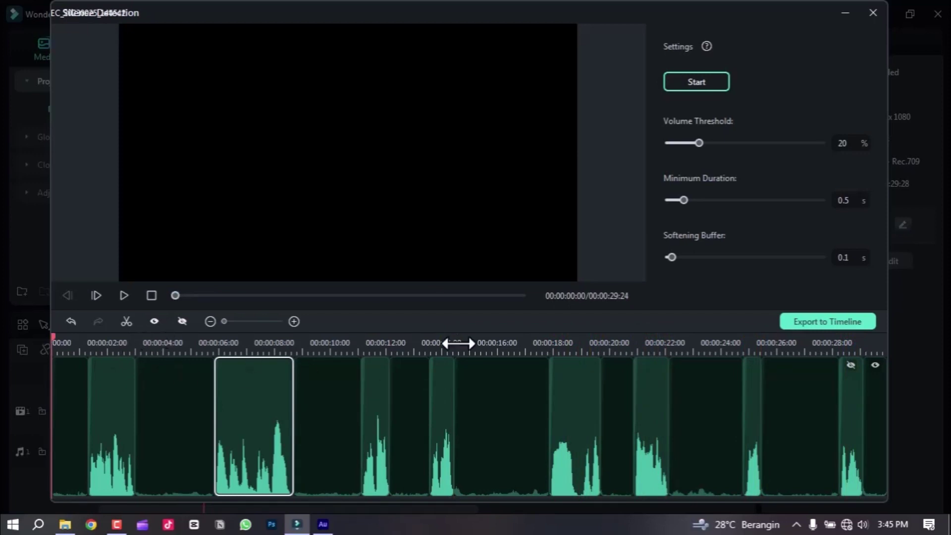
{"action": "left_click", "coordinate": [807, 324]}
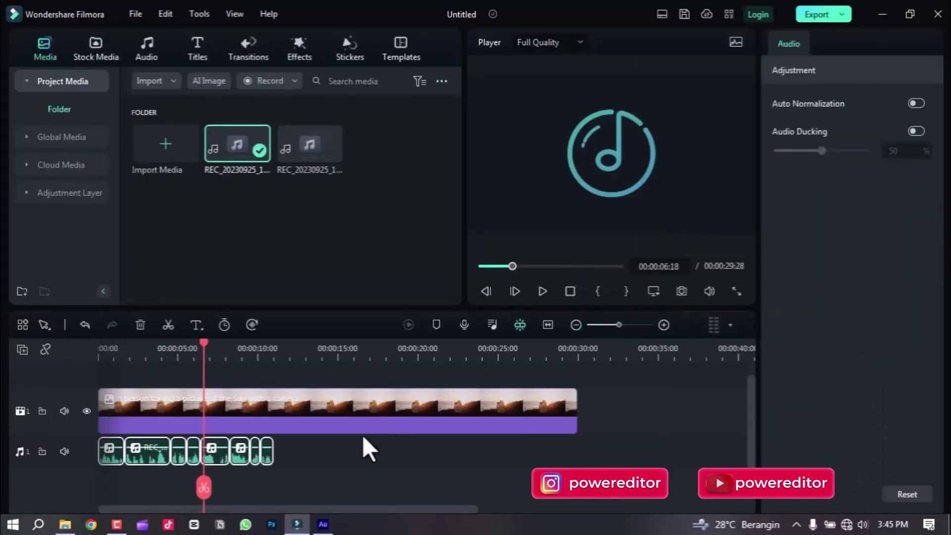
Examine the exported audio segments on the timeline up to about 00:00:03:01 and the source recording's available commands
{"action": "scroll", "coordinate": [258, 441], "scroll_direction": "up", "scroll_amount": 3}
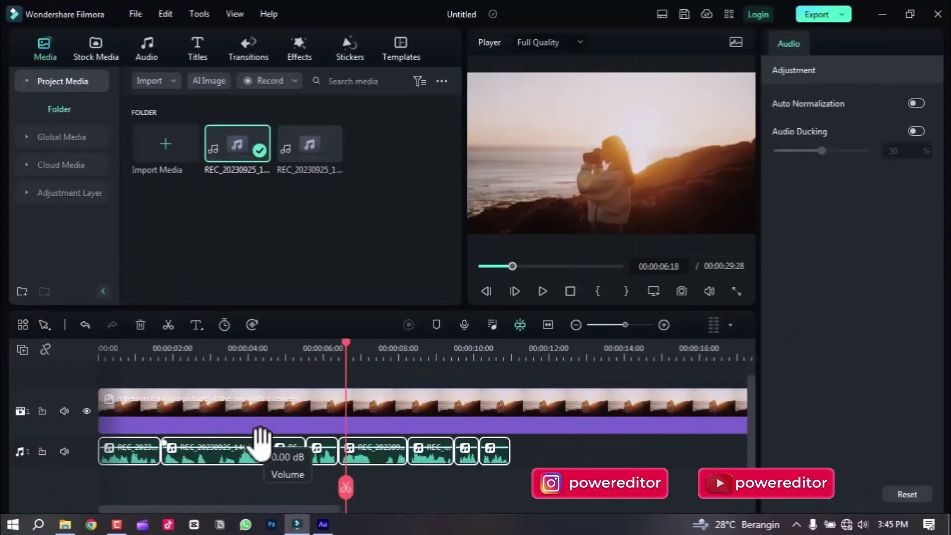
{"action": "left_click_drag", "start_coordinate": [423, 484], "coordinate": [133, 464]}
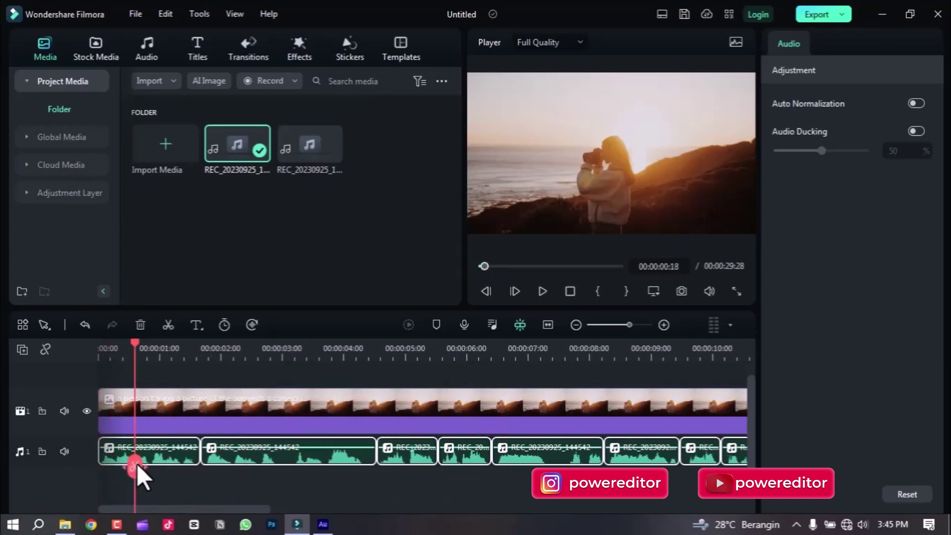
{"action": "right_click", "coordinate": [240, 144]}
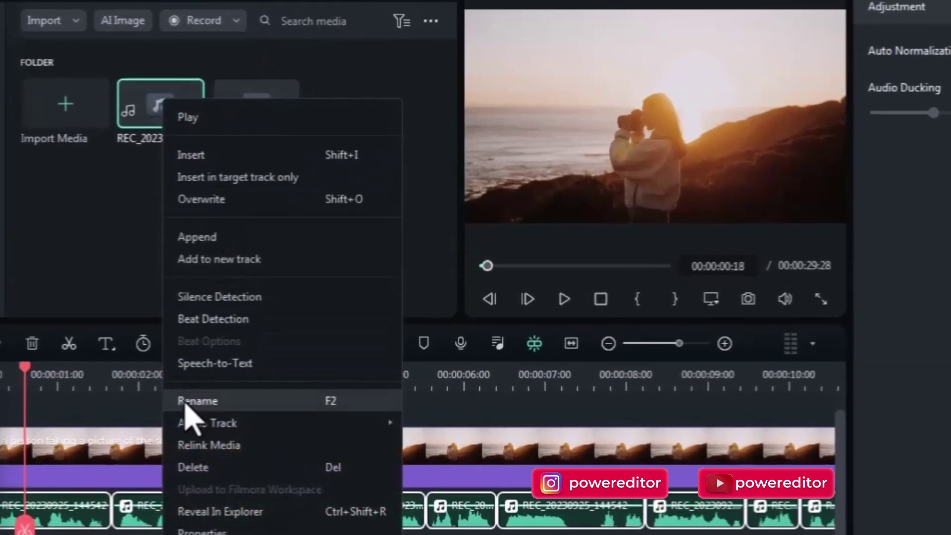
{"action": "left_click", "coordinate": [107, 238]}
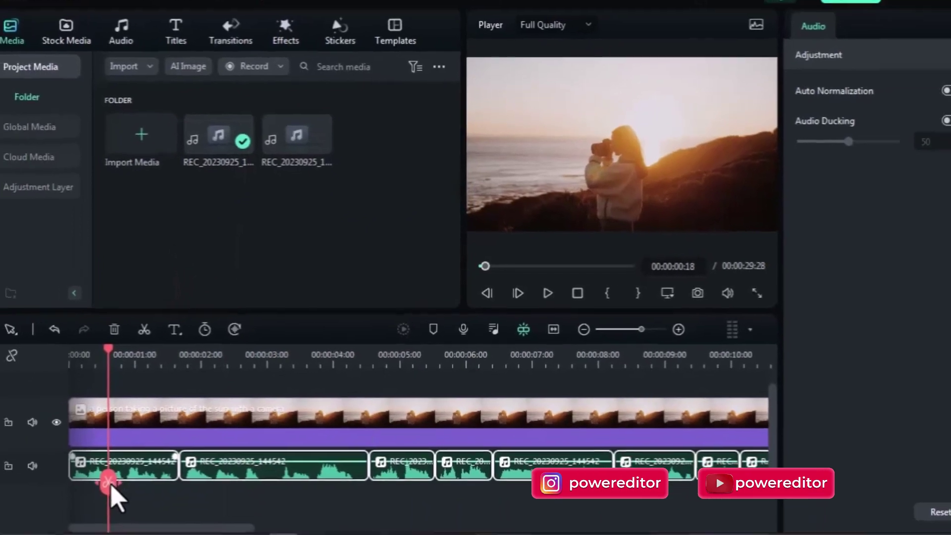
{"action": "left_click_drag", "start_coordinate": [24, 530], "coordinate": [68, 533]}
{"action": "left_click_drag", "start_coordinate": [167, 468], "coordinate": [287, 471]}
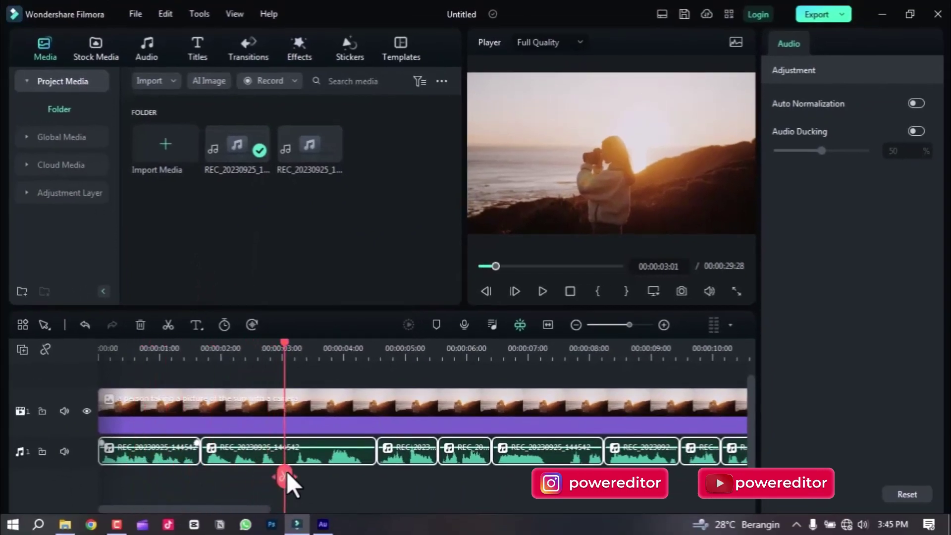
Trim the end of the image clip to match the end of the last audio segment at 00:00:10:29
{"action": "key", "text": "ctrl+minus"}
{"action": "key", "text": "ctrl+minus"}
{"action": "key", "text": "ctrl+minus"}
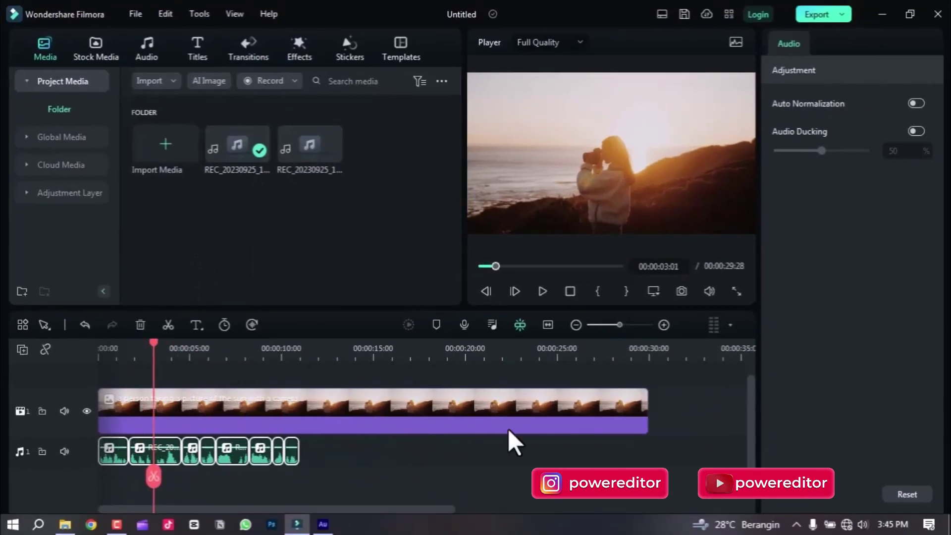
{"action": "left_click_drag", "start_coordinate": [647, 401], "coordinate": [298, 416]}
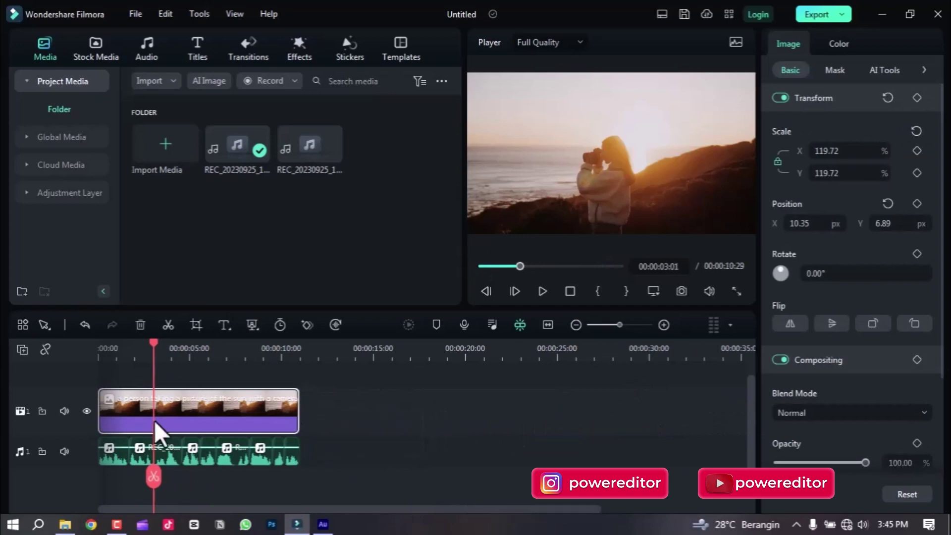
{"action": "left_click", "coordinate": [388, 442]}
{"action": "left_click_drag", "start_coordinate": [151, 472], "coordinate": [204, 447]}
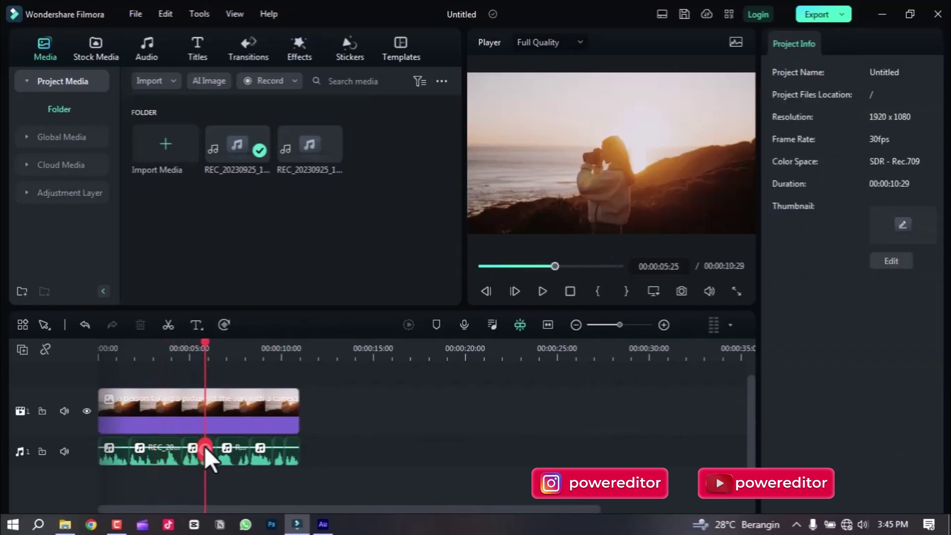